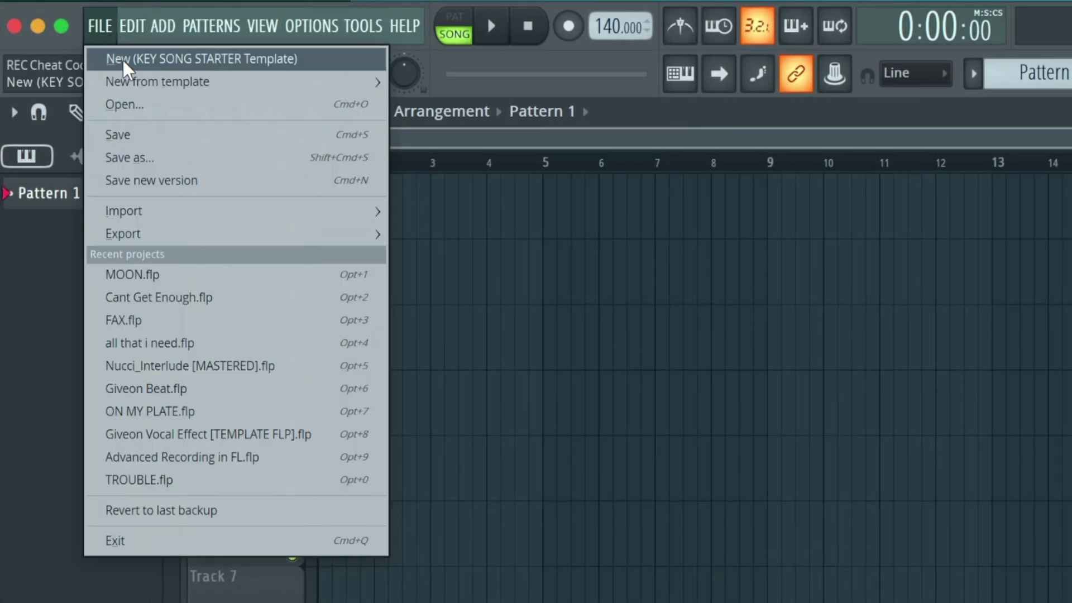
Create a new project from the Empty template and show its Mixer.
mouse_move(124, 81)
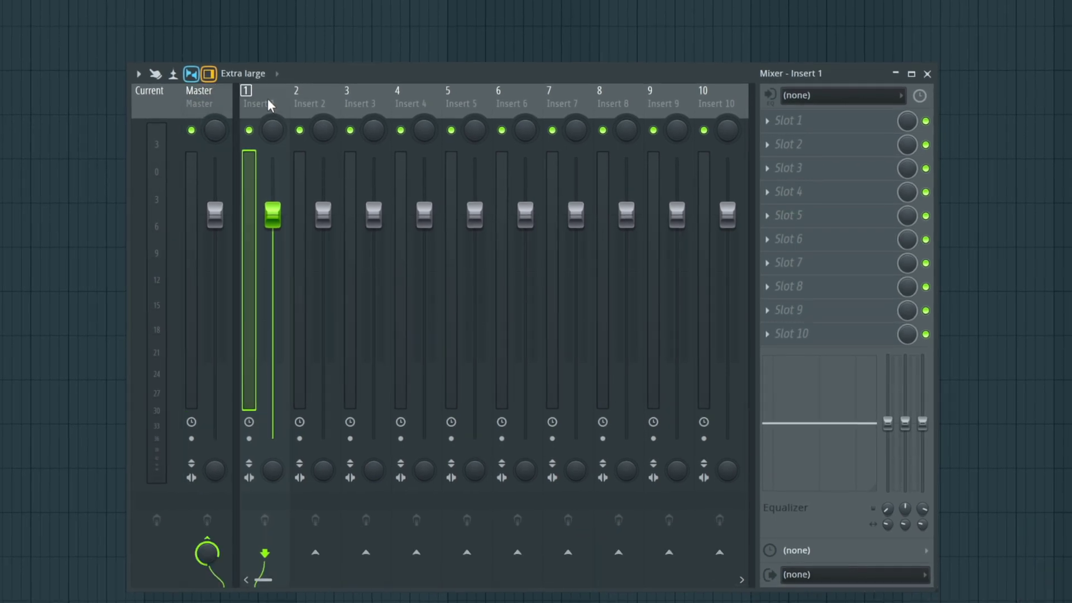
Assign mixer Insert 1 to a new playlist audio track.
right_click(264, 104)
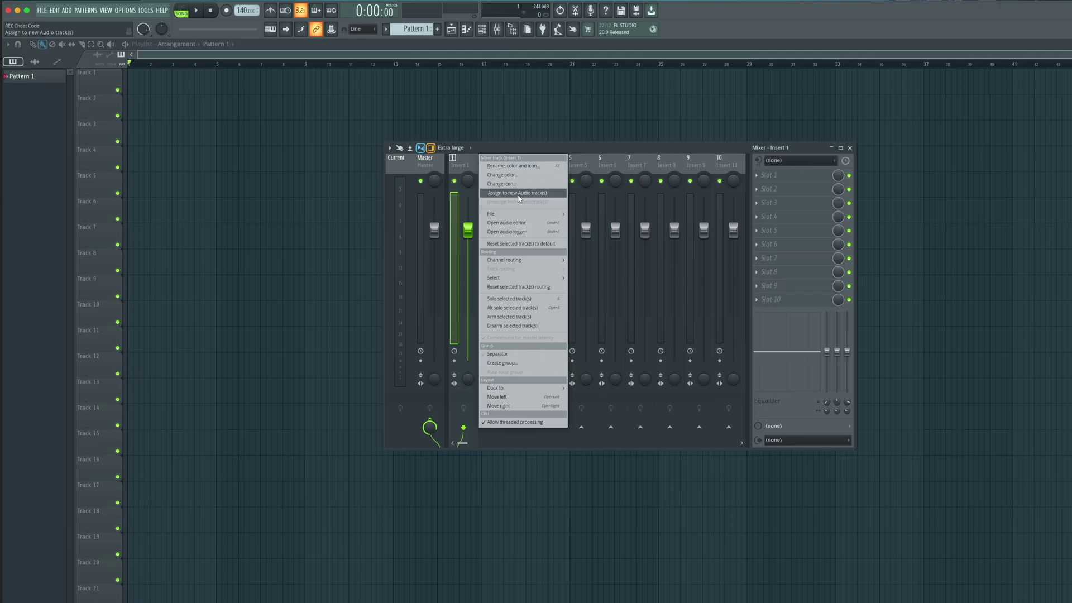
click(359, 158)
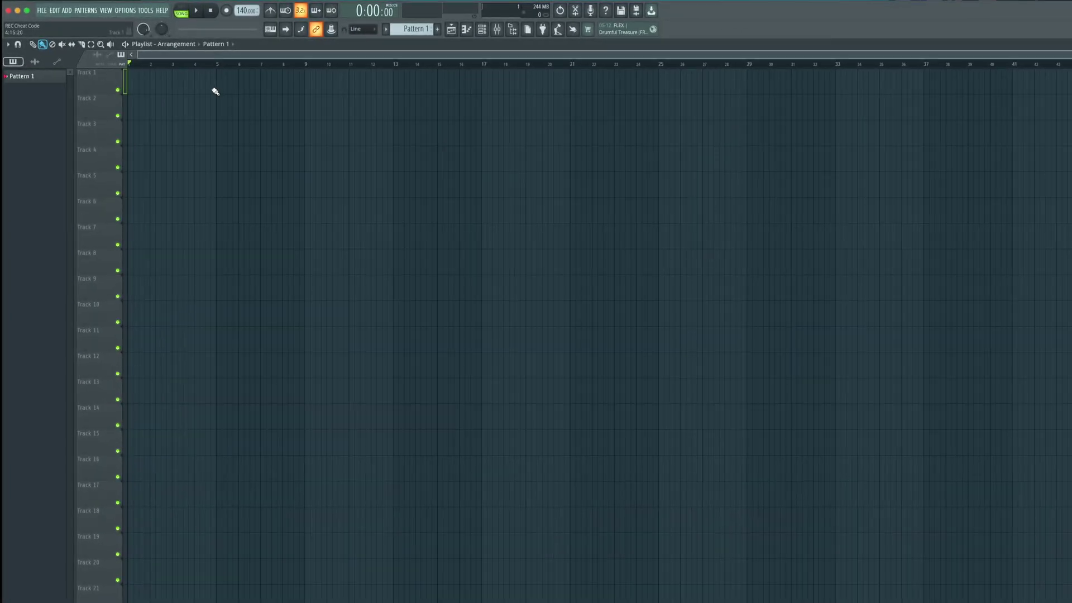
Hide the mixer and set playlist Track 1's mode to an audio track on Insert 1.
key(F9)
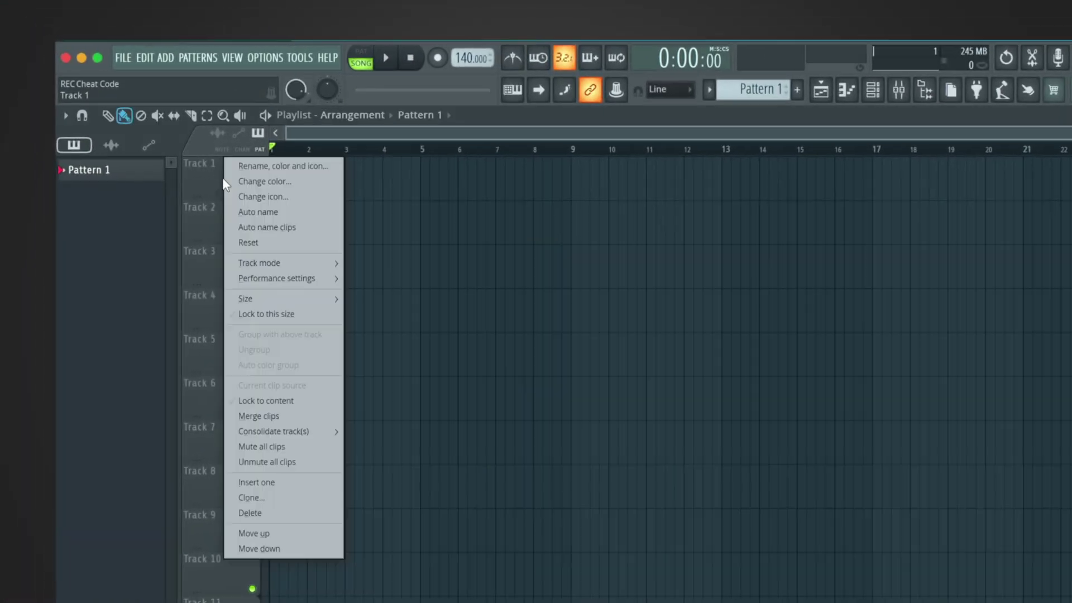
mouse_move(301, 262)
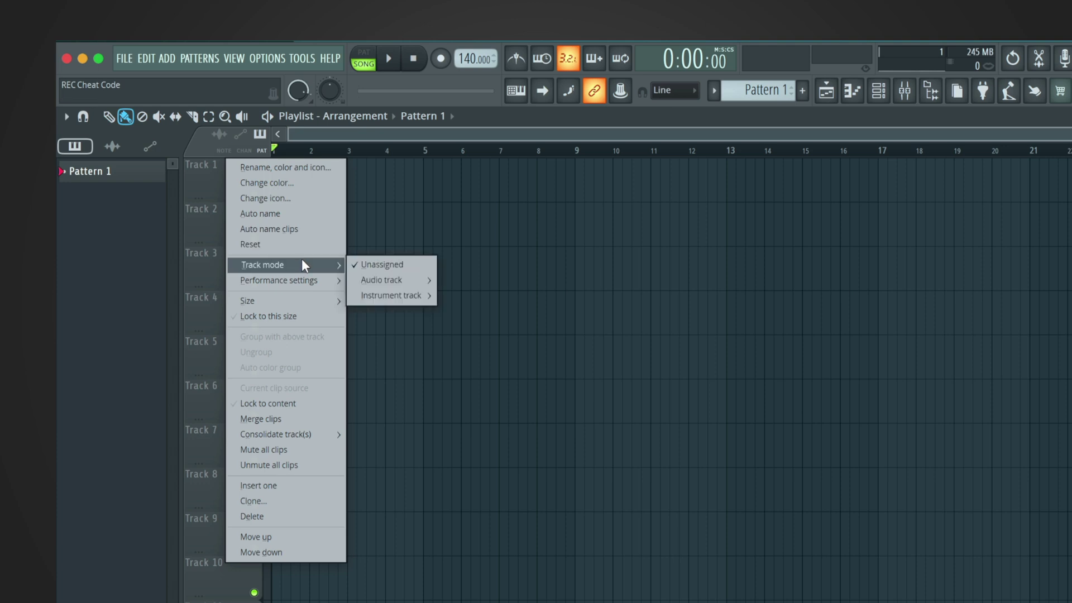
mouse_move(395, 278)
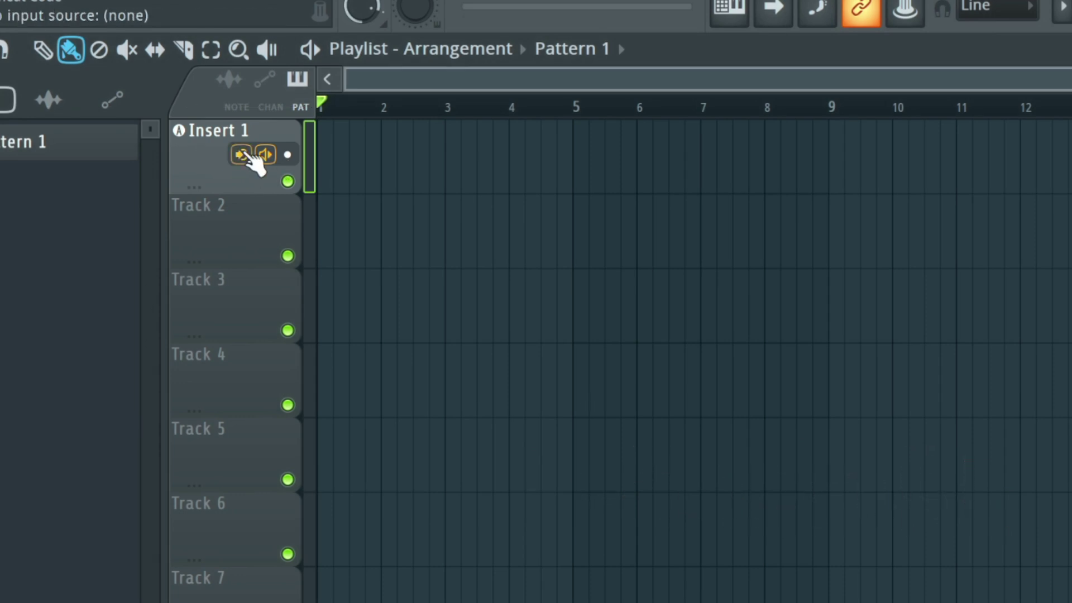
Set the Insert 1 track's input to MIC/LINE/HIZ 1 and arm it for recording.
click(243, 154)
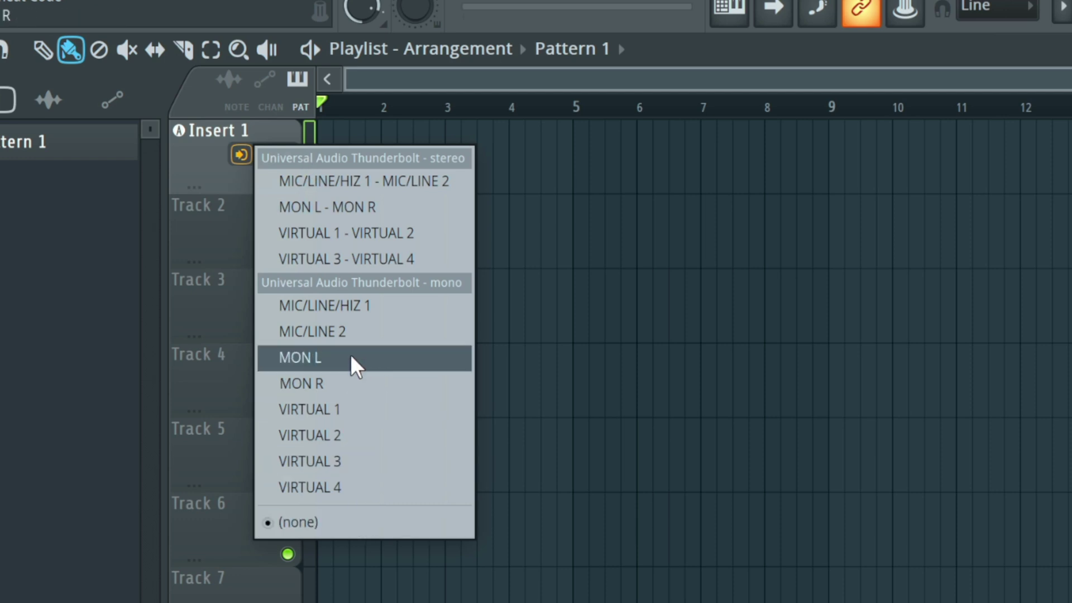
click(366, 306)
click(265, 154)
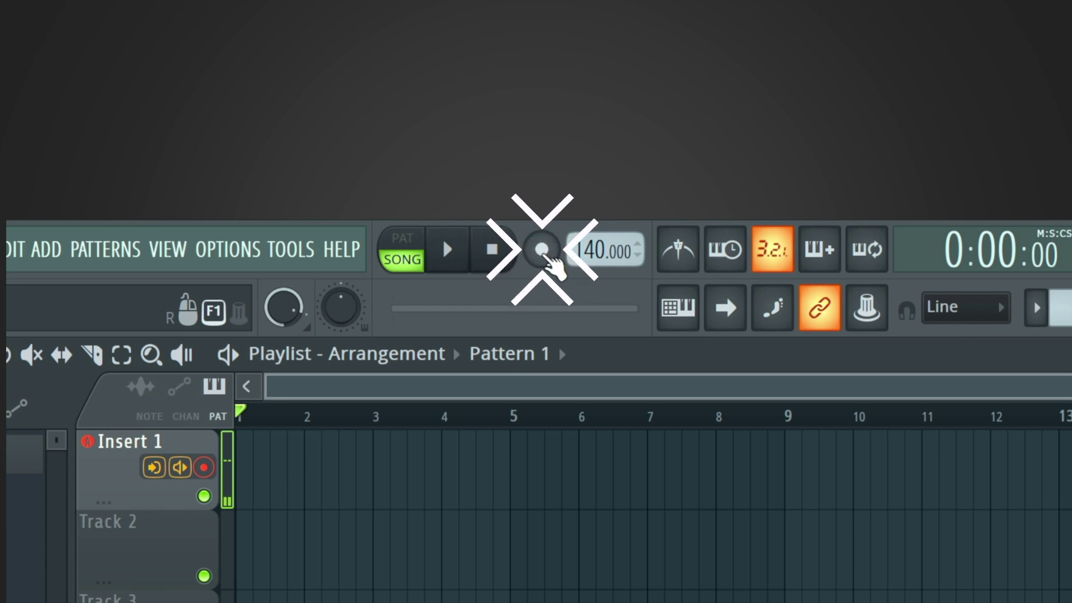
Set recording to capture audio into the playlist as an audio clip.
click(542, 250)
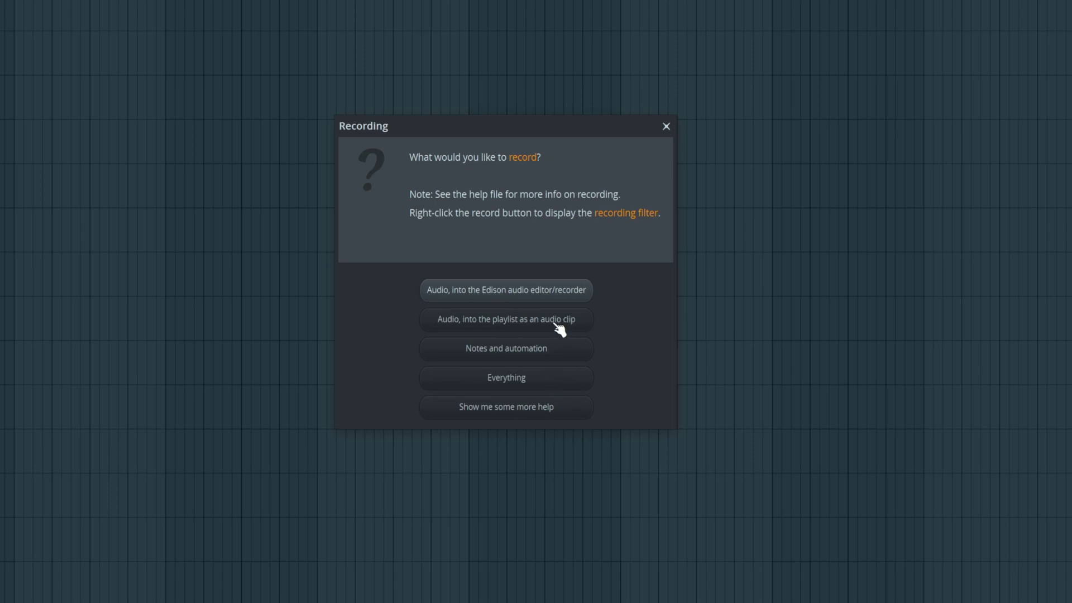
click(558, 327)
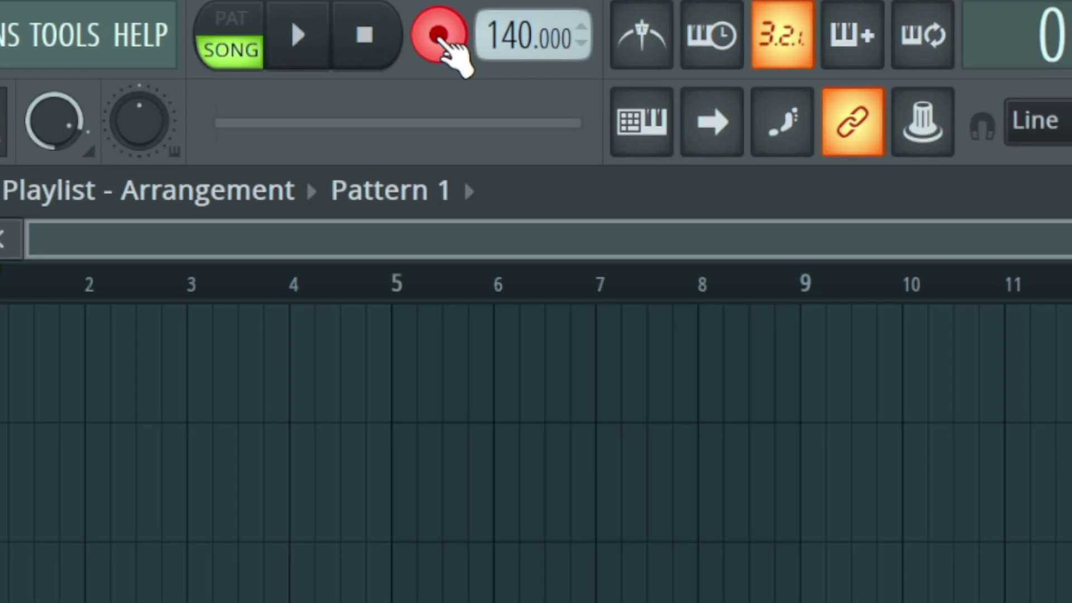
Enable 'Recording starts playback', then record a take onto Insert 1 after a count-in.
right_click(227, 11)
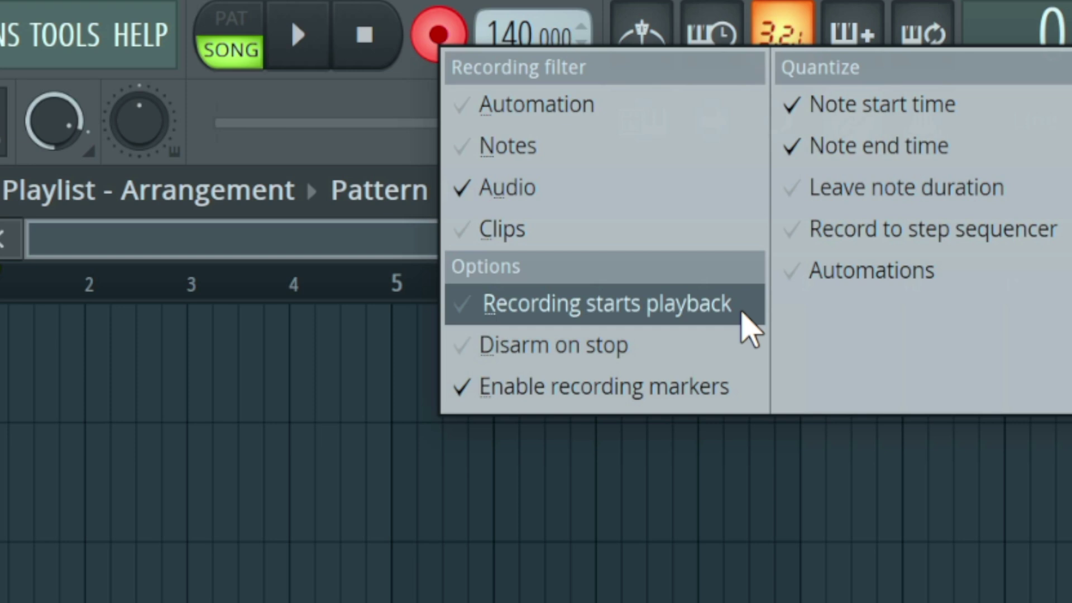
click(725, 323)
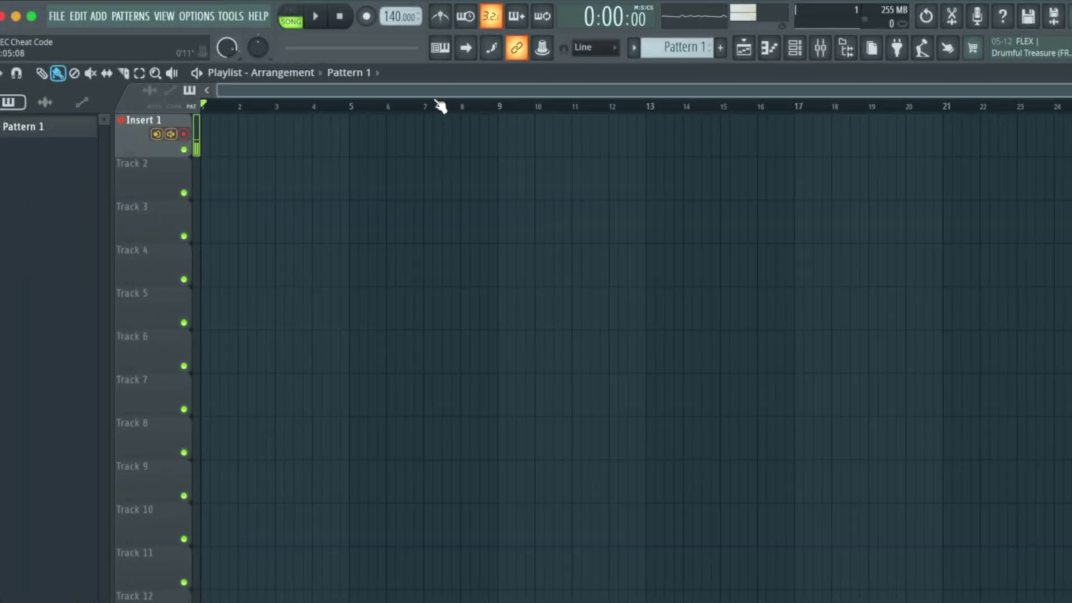
key(r)
key(space)
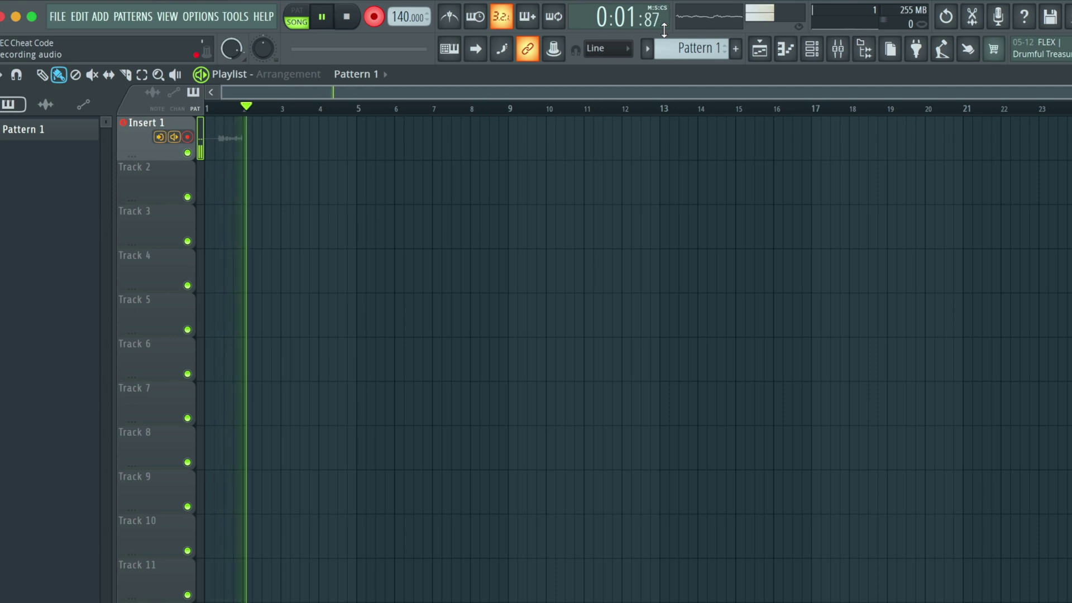
Stop the recording and enable 'Disarm on stop' in the recording options.
key(space)
right_click(374, 17)
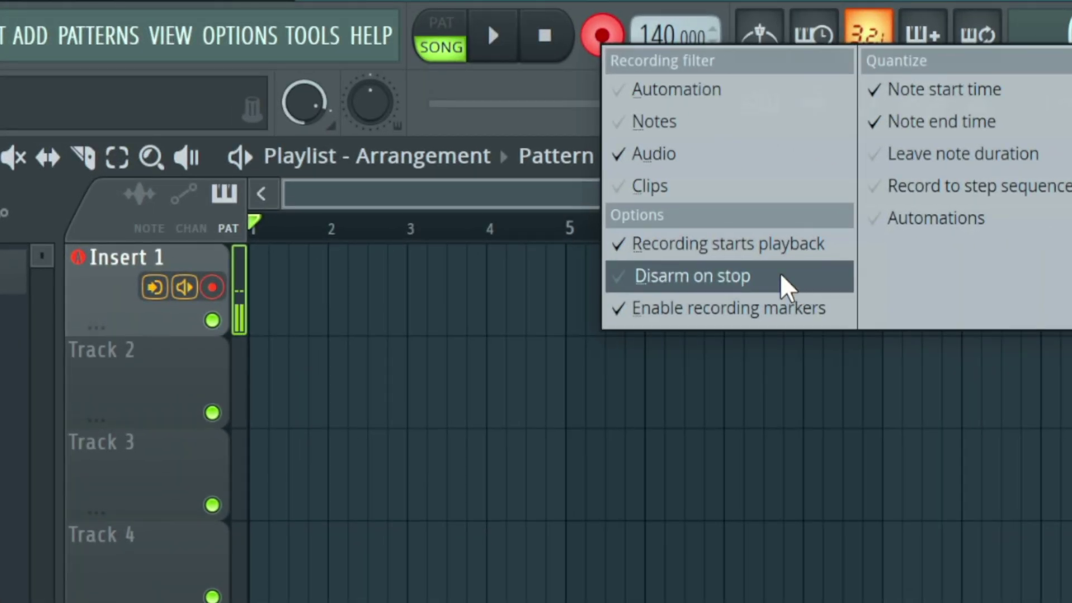
click(787, 288)
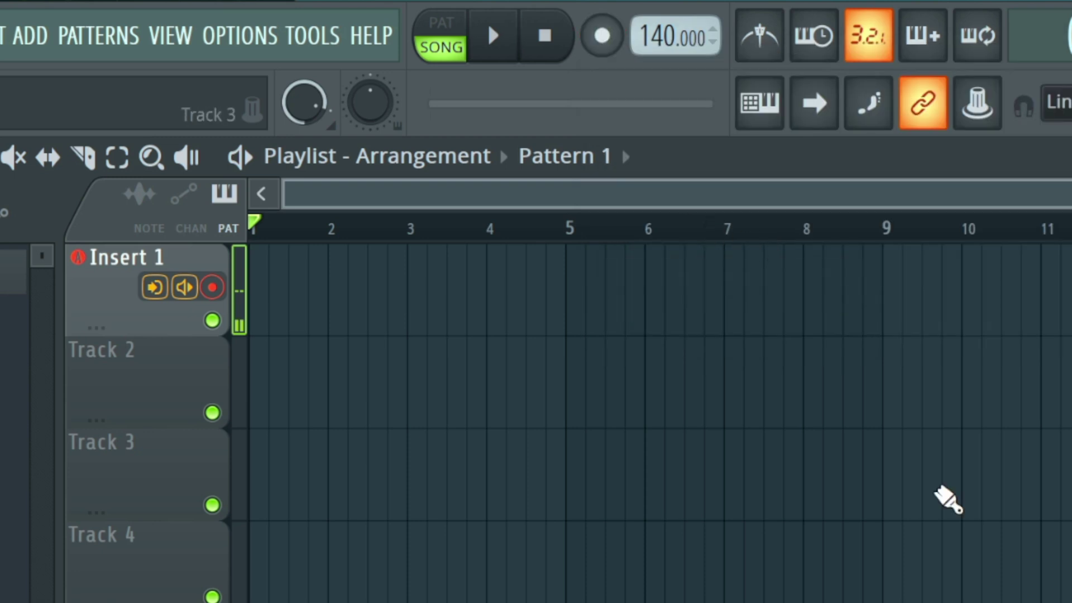
Record another short take onto Insert 1 and stop it.
key(r)
key(space)
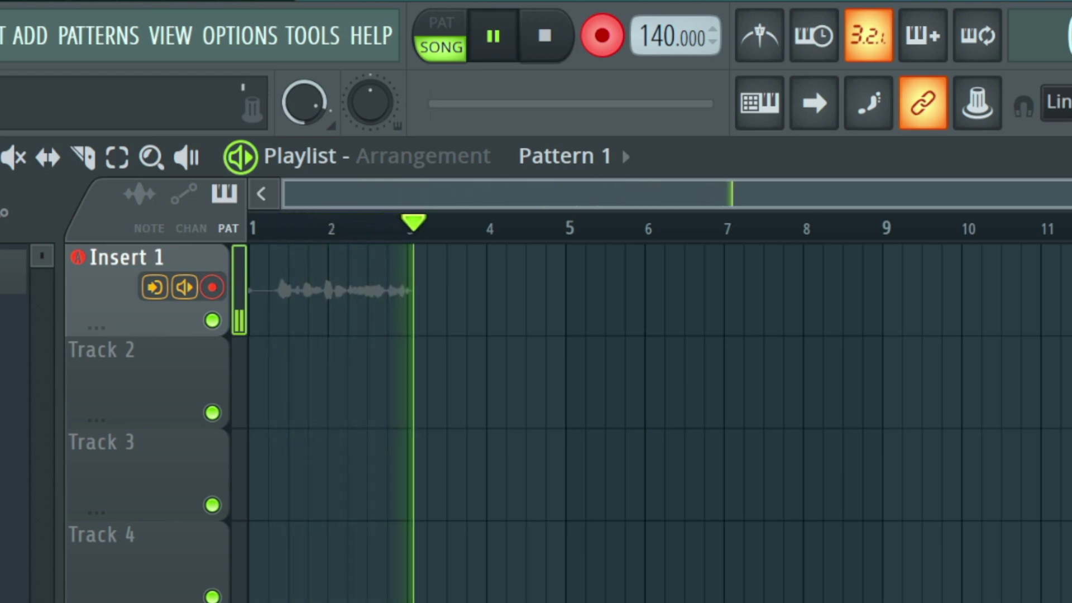
key(space)
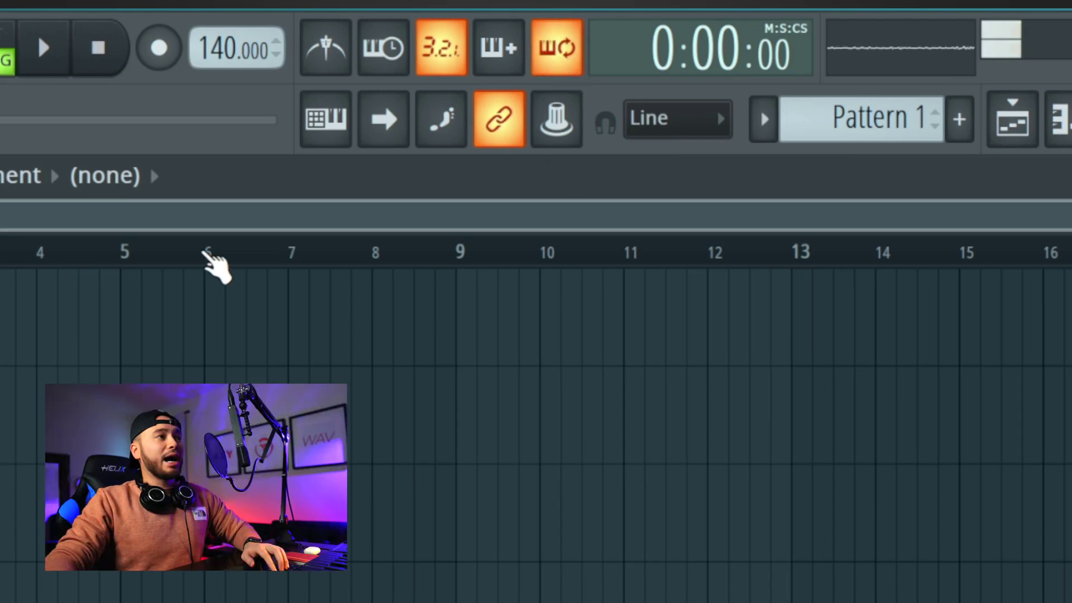
Select bars 6–9 and loop-record four takes, Insert 1_5 through Insert 1_8.
drag(211, 248, 678, 279)
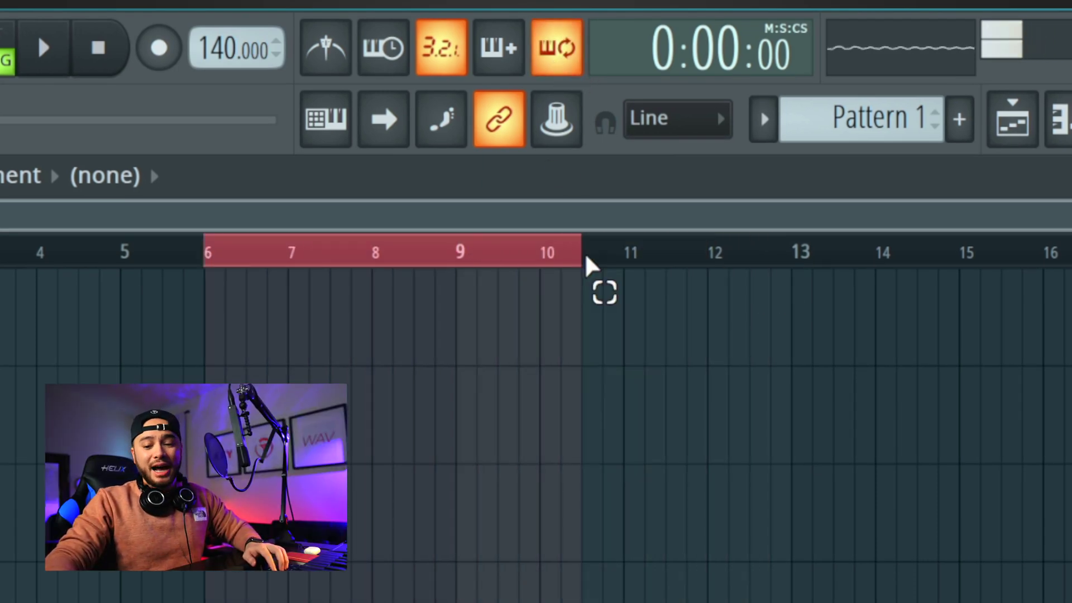
mouse_move(582, 262)
mouse_down()
mouse_move(608, 249)
mouse_move(780, 253)
mouse_move(426, 241)
mouse_move(463, 265)
mouse_up()
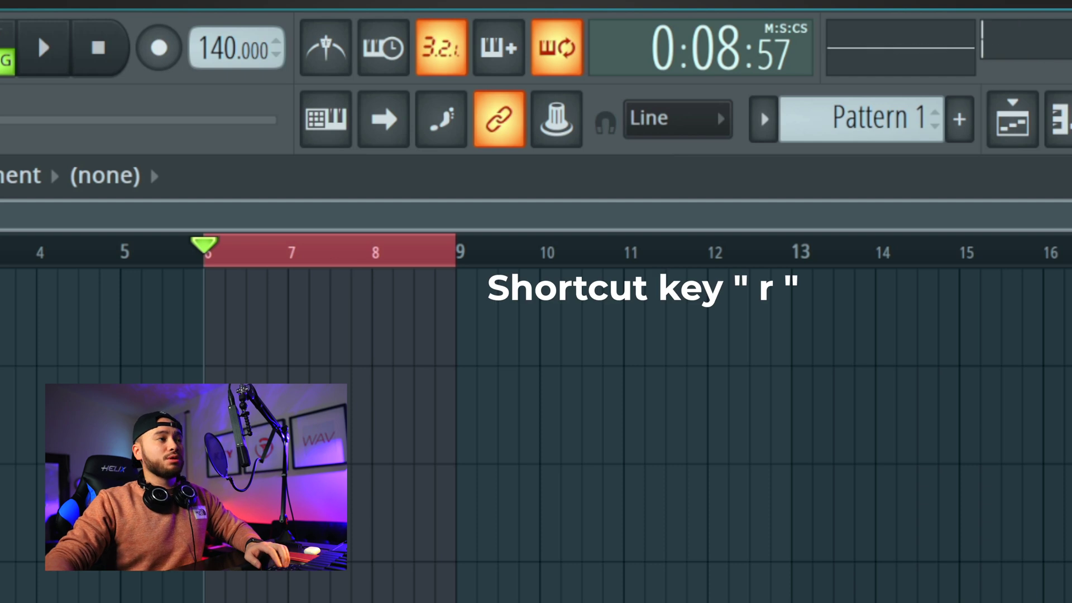
key(r)
key(space)
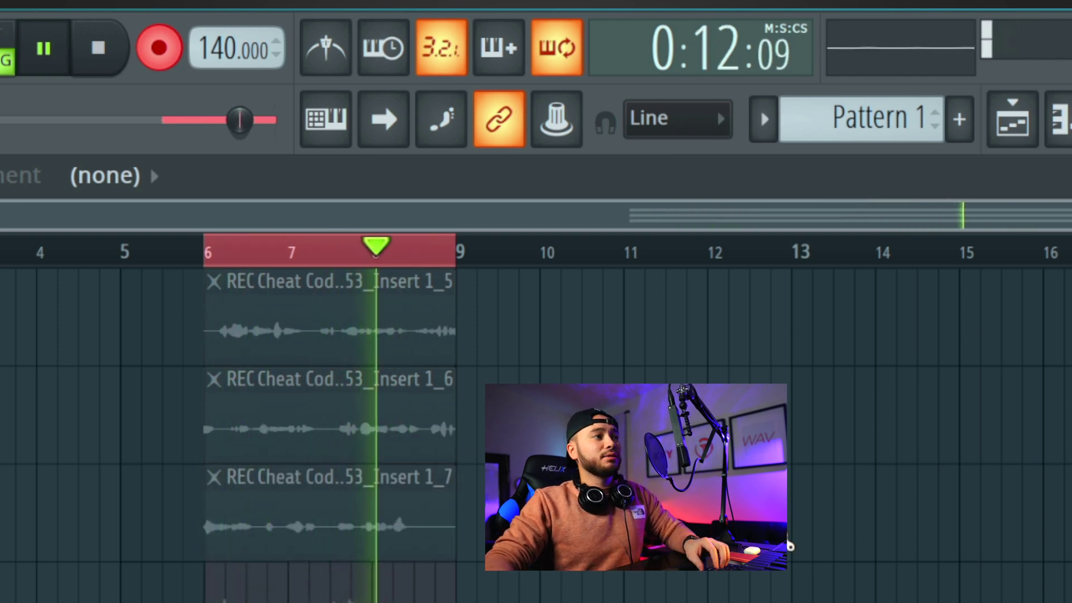
key(space)
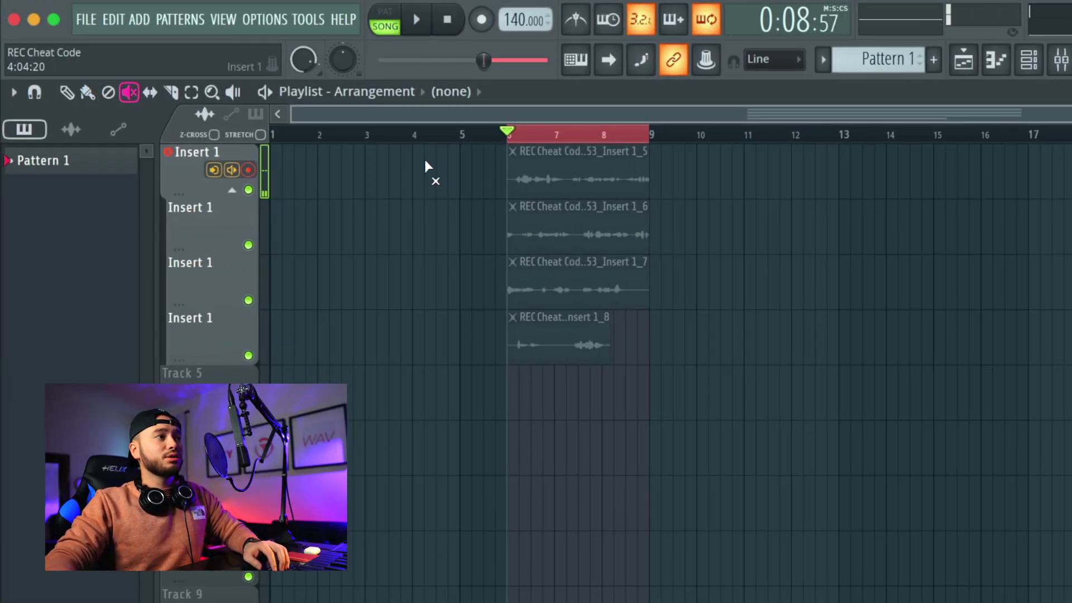
Unmute takes Insert 1_5 and 1_6, mute 1_7 and 1_8, and enable blend recording.
click(553, 162)
click(600, 231)
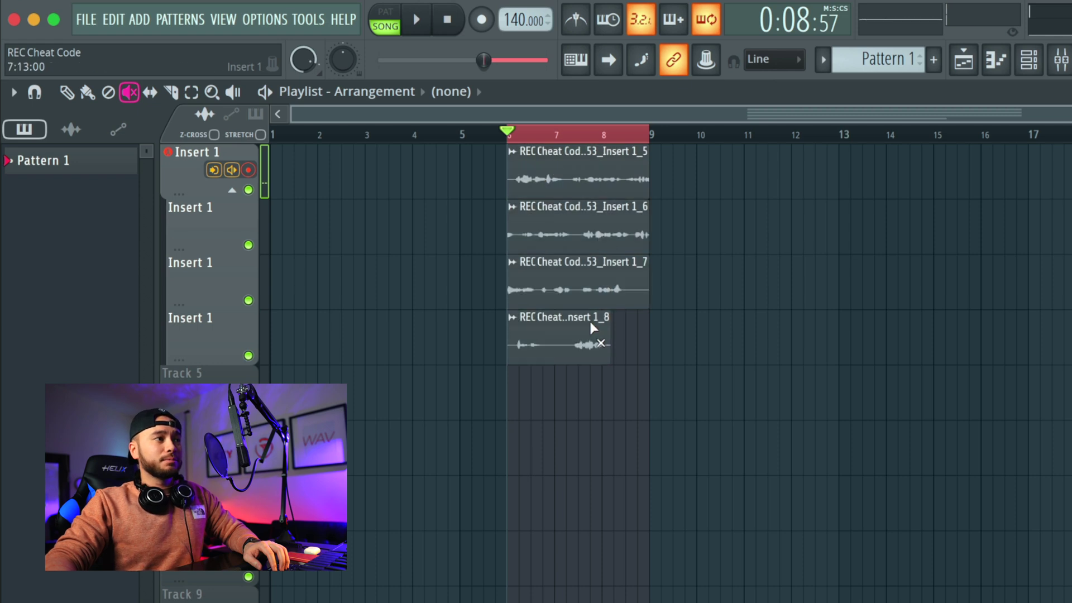
click(590, 334)
click(594, 282)
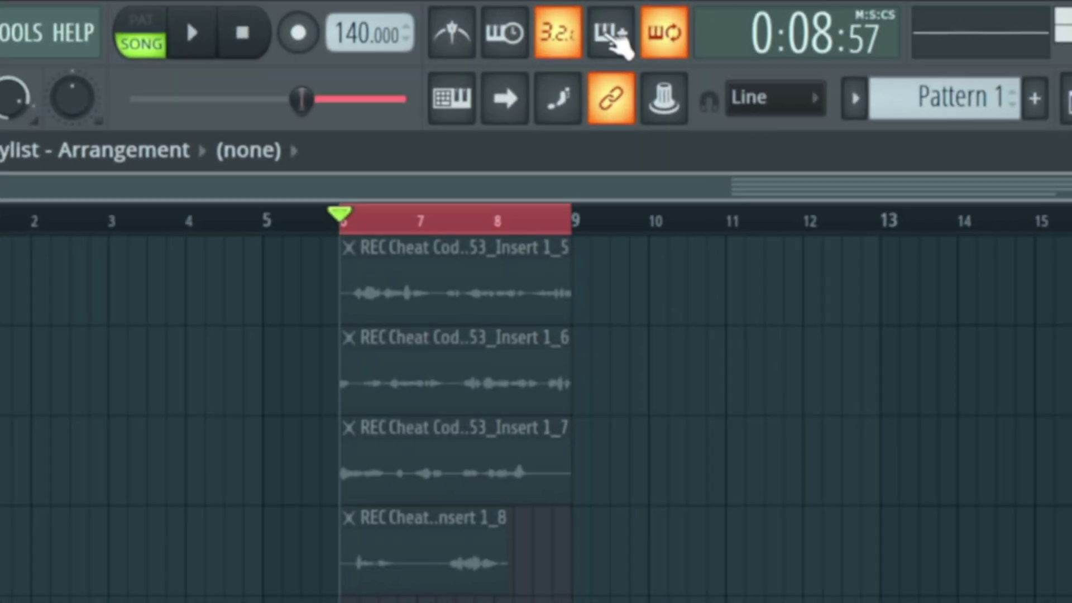
click(673, 19)
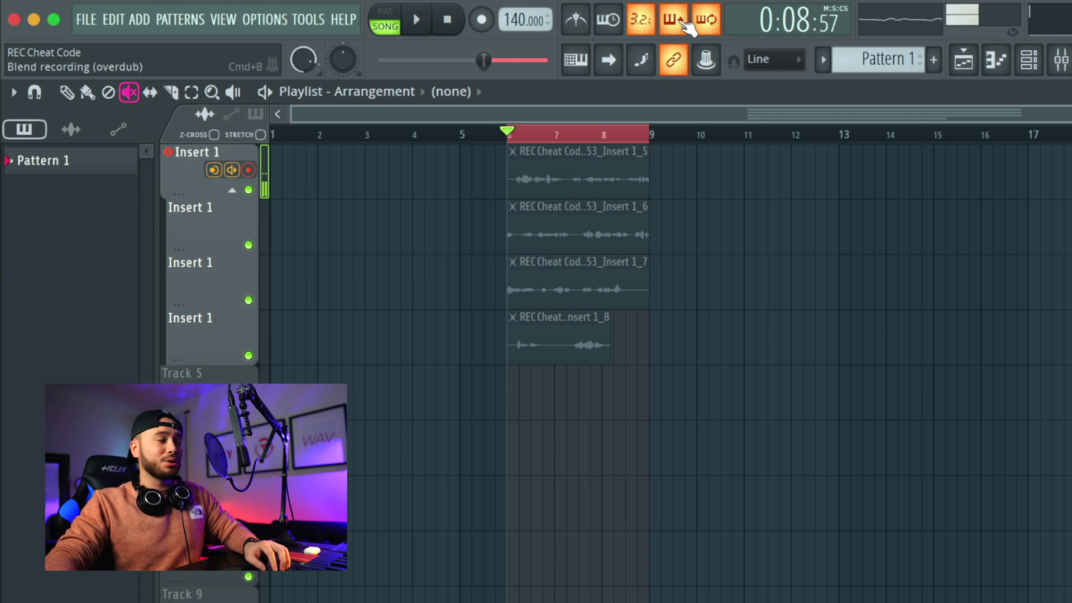
Begin a precounted blend recording pass over the bars 6–9 loop.
key(r)
key(space)
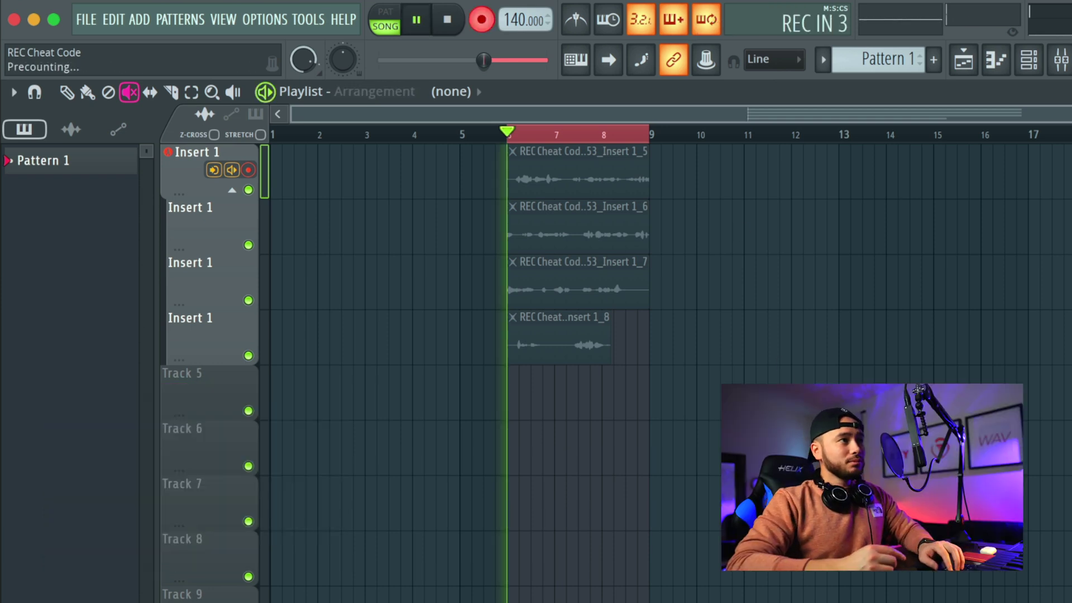